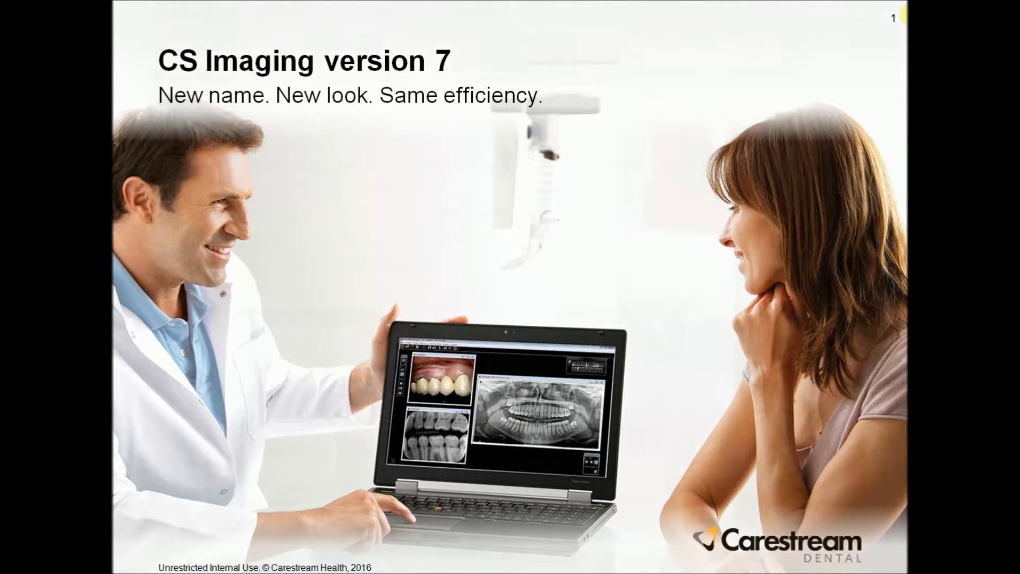
# Step: Advance past the welcome caption to the CS Imaging 7 title slide
pyautogui.press('Right')
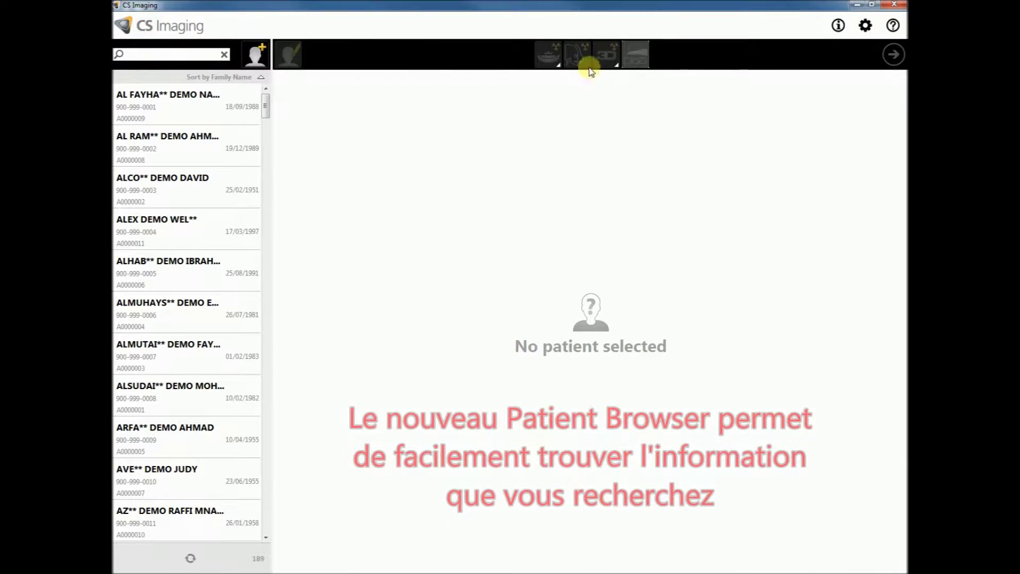
# Step: Check the program's version information, then widen the patient list so full names show
pyautogui.click(838, 25)
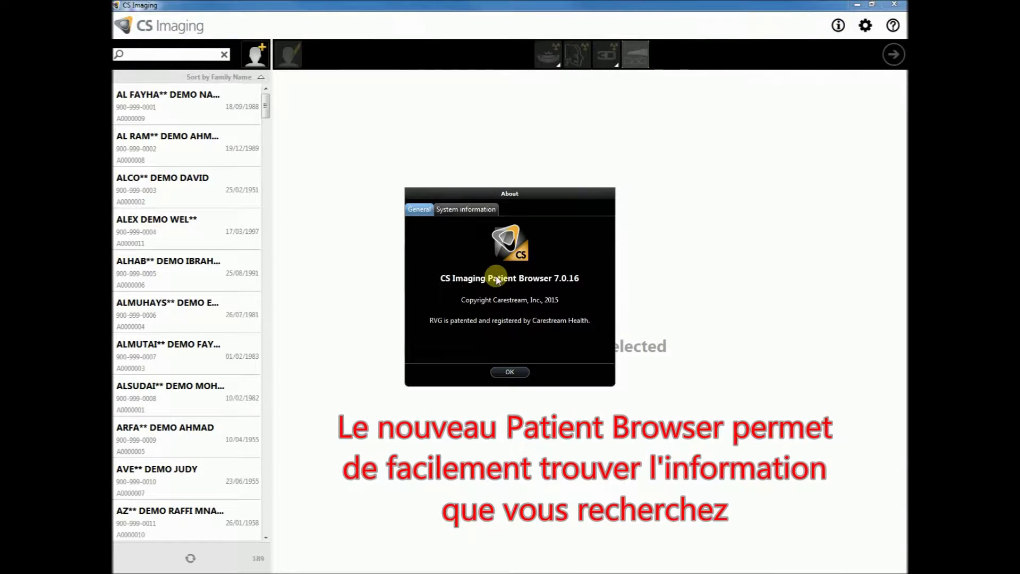
pyautogui.click(511, 372)
pyautogui.moveTo(269, 298); pyautogui.dragTo(321, 323)
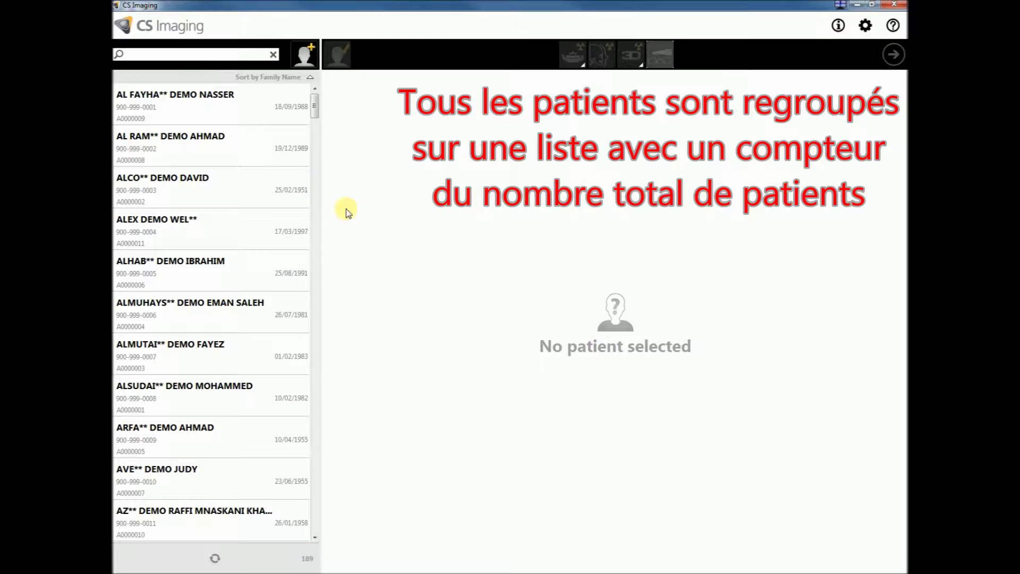
pyautogui.moveTo(315, 110); pyautogui.dragTo(315, 239)
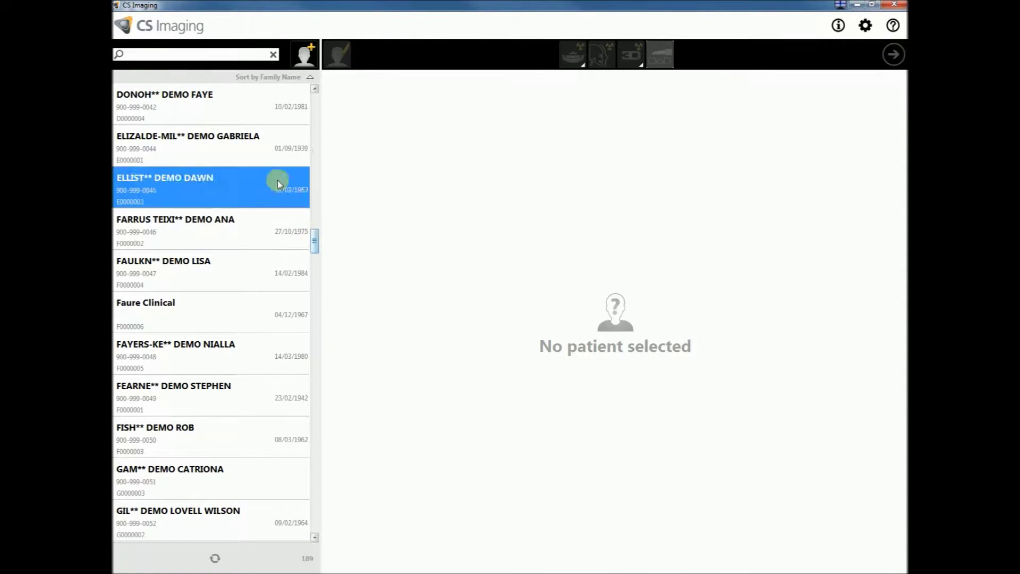
# Step: Search patients for 'samp' and open the Sample demo patient's record and gallery
pyautogui.click(169, 55)
pyautogui.write('sample')
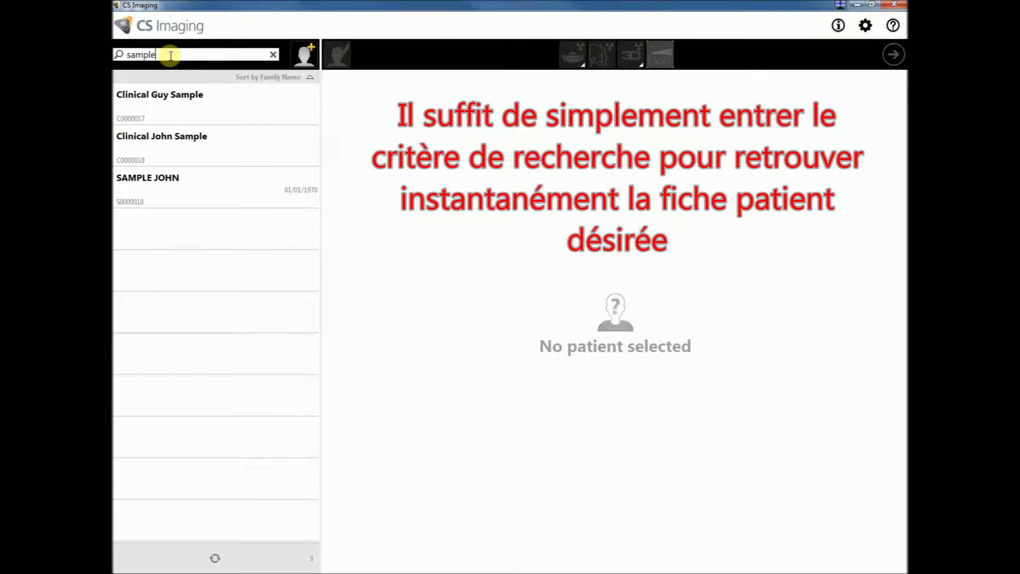
pyautogui.click(182, 182)
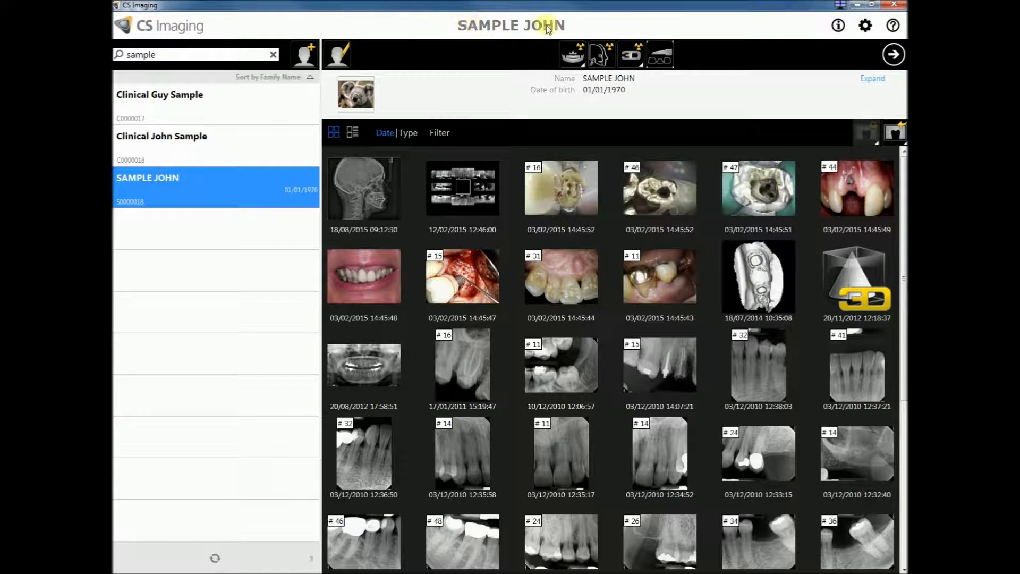
# Step: Enter the Sample demo patient's social security number on the full patient card and save it
pyautogui.click(340, 55)
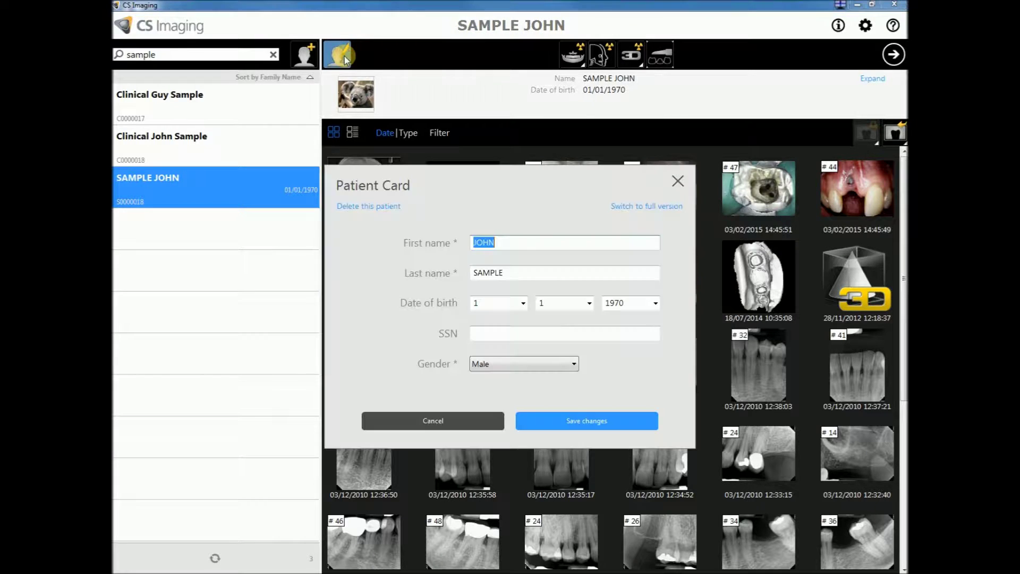
pyautogui.click(485, 334)
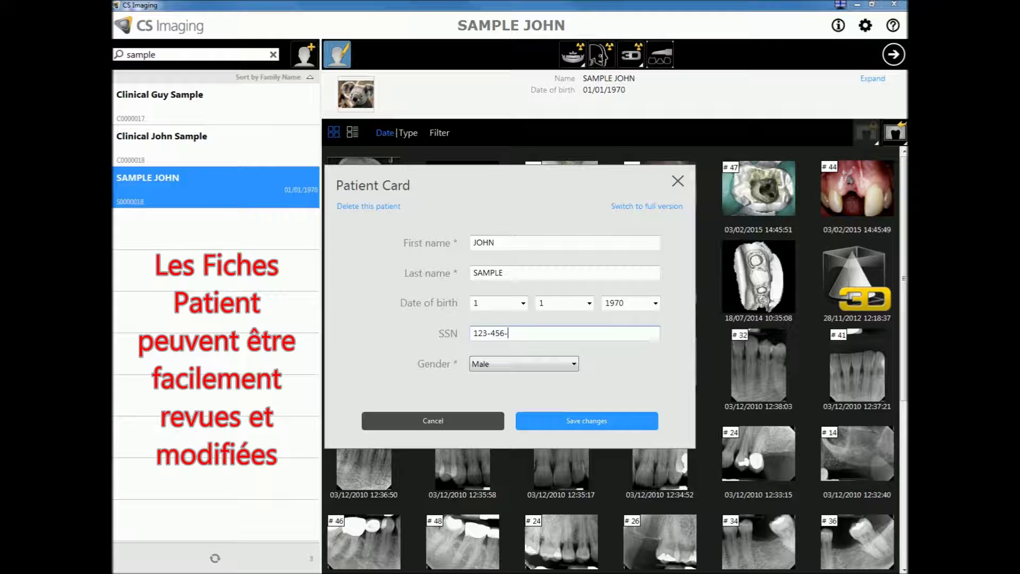
pyautogui.click(643, 206)
pyautogui.moveTo(679, 243); pyautogui.dragTo(678, 361)
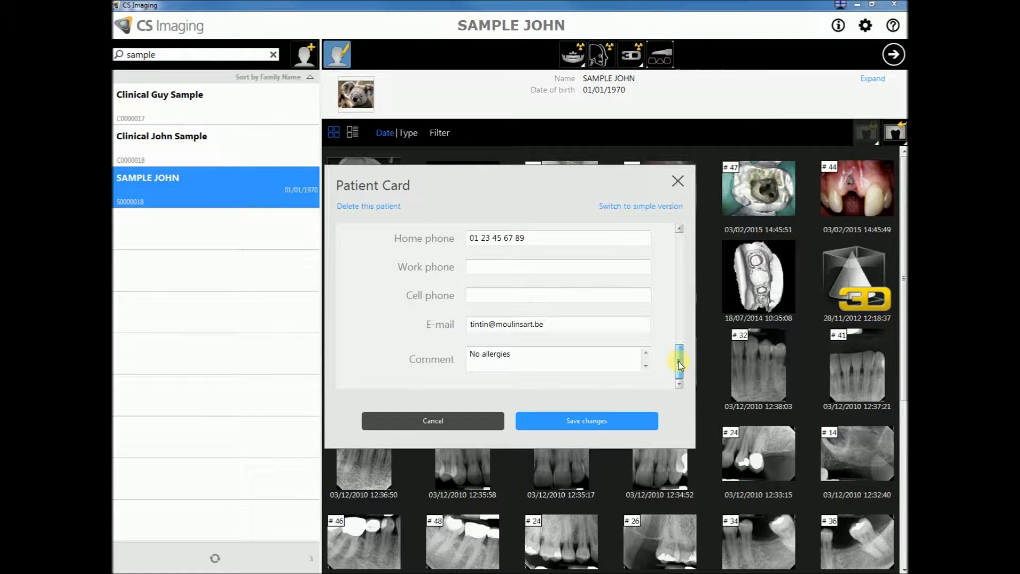
pyautogui.click(594, 419)
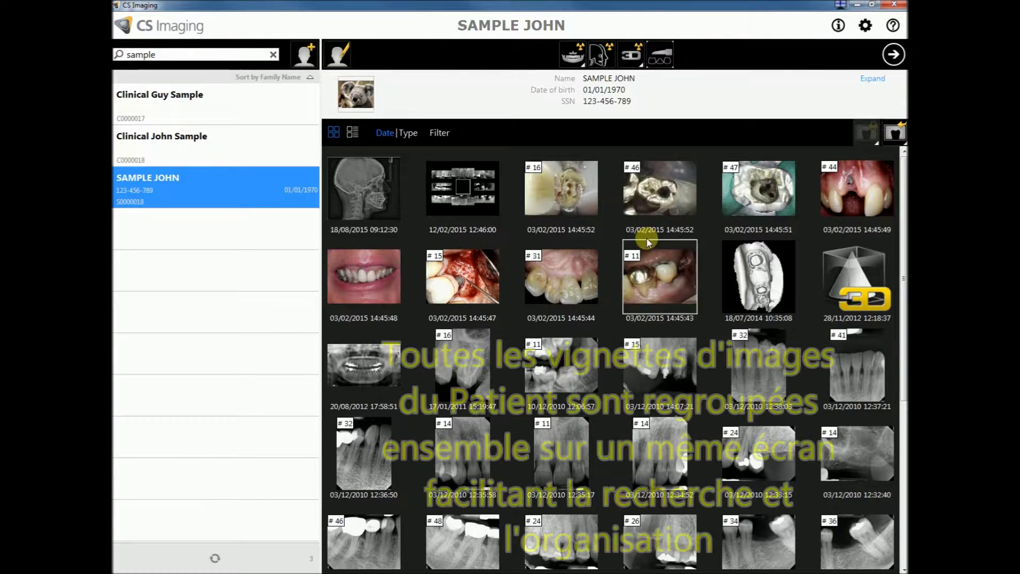
pyautogui.moveTo(902, 307); pyautogui.dragTo(903, 478)
pyautogui.scroll(5, 644, 267)
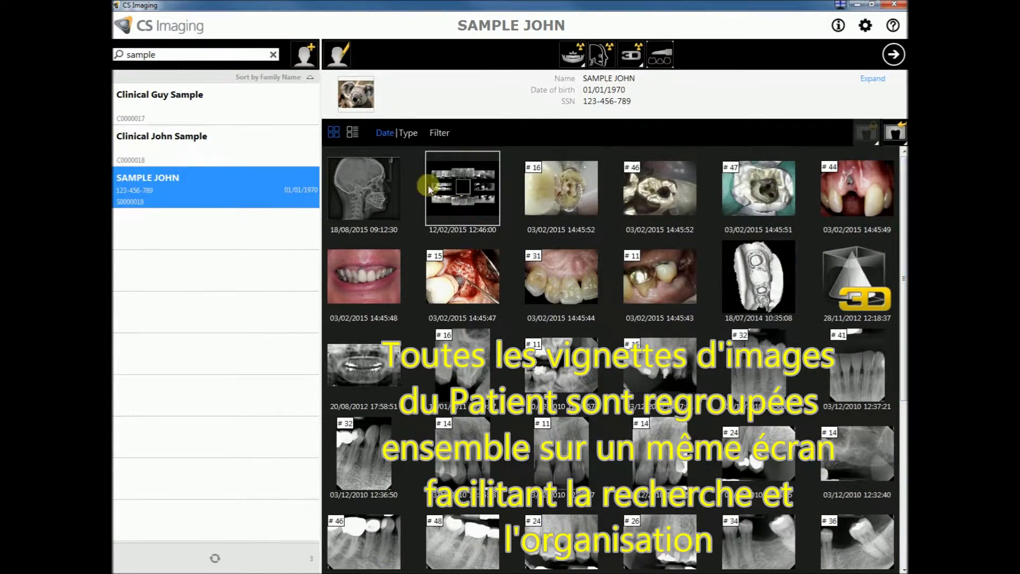
pyautogui.click(352, 132)
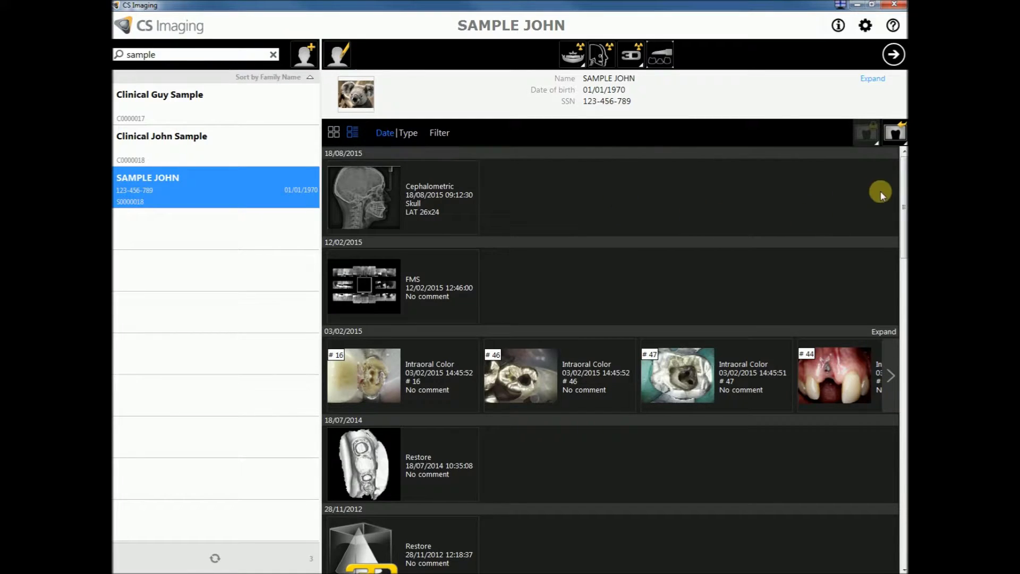
pyautogui.scroll(-4, 902, 186)
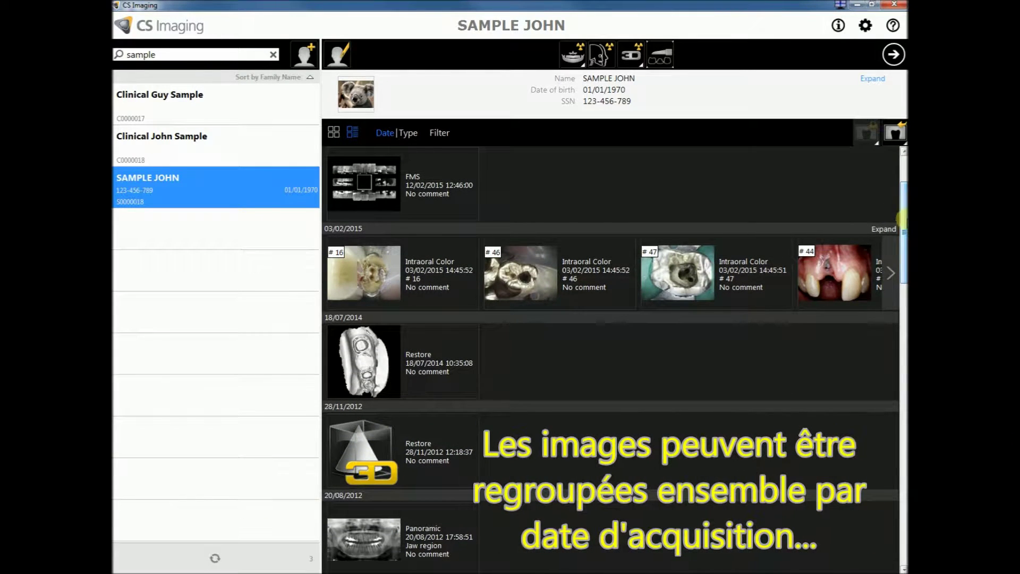
pyautogui.click(893, 274)
pyautogui.click(892, 273)
pyautogui.click(884, 230)
pyautogui.moveTo(902, 223); pyautogui.dragTo(902, 517)
pyautogui.click(409, 134)
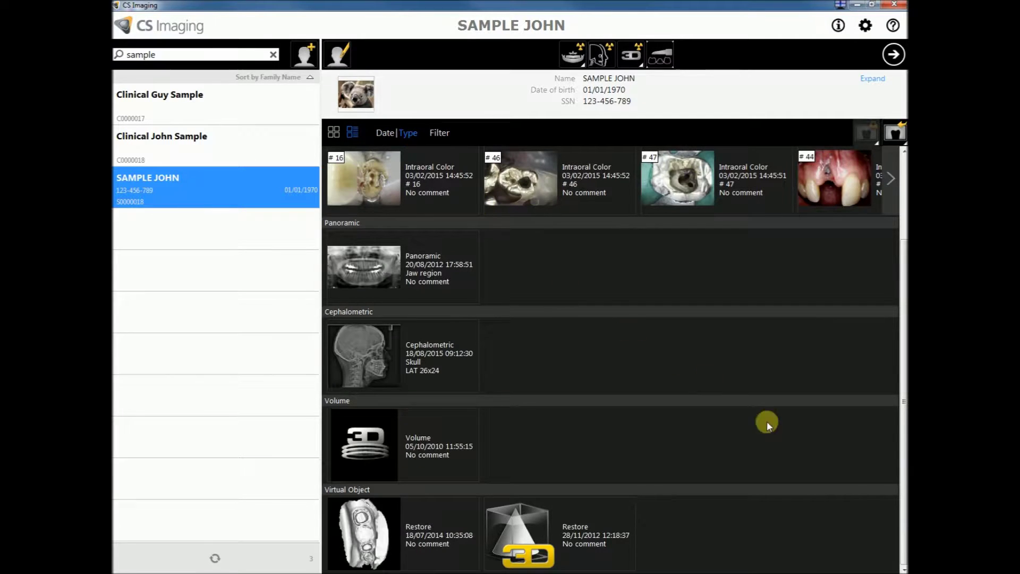
pyautogui.moveTo(902, 520); pyautogui.dragTo(902, 434)
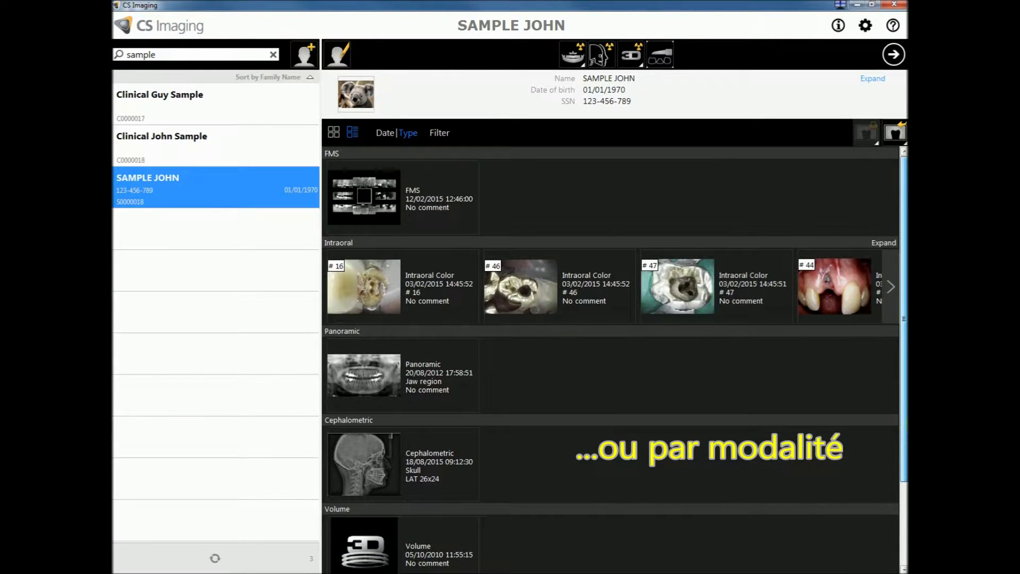
pyautogui.click(384, 134)
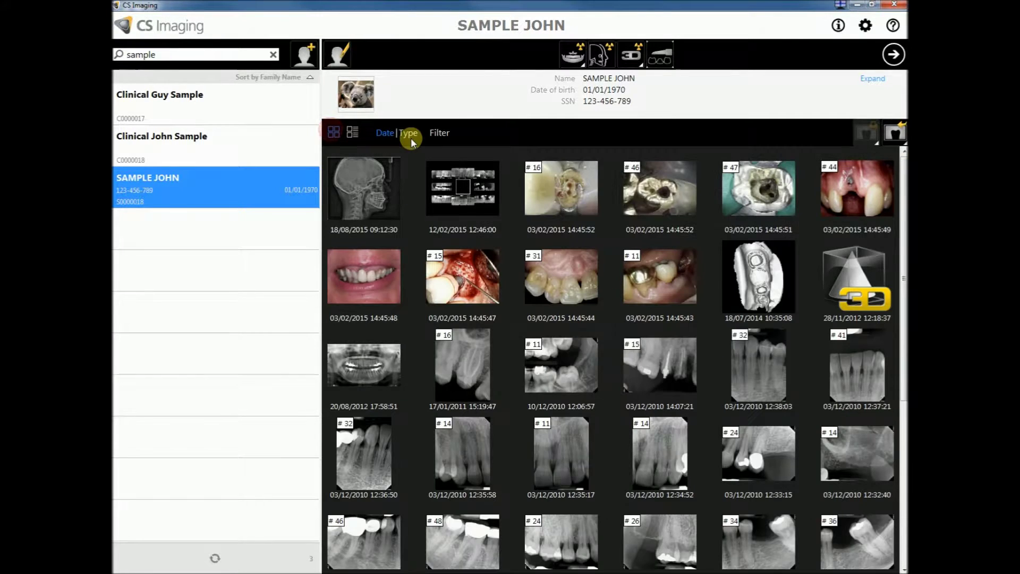
# Step: Open the dental-chart filters and toggle FMS, Intraoral, Panoramic, Cephalometric, Volume and Virtual Object in turn
pyautogui.click(440, 133)
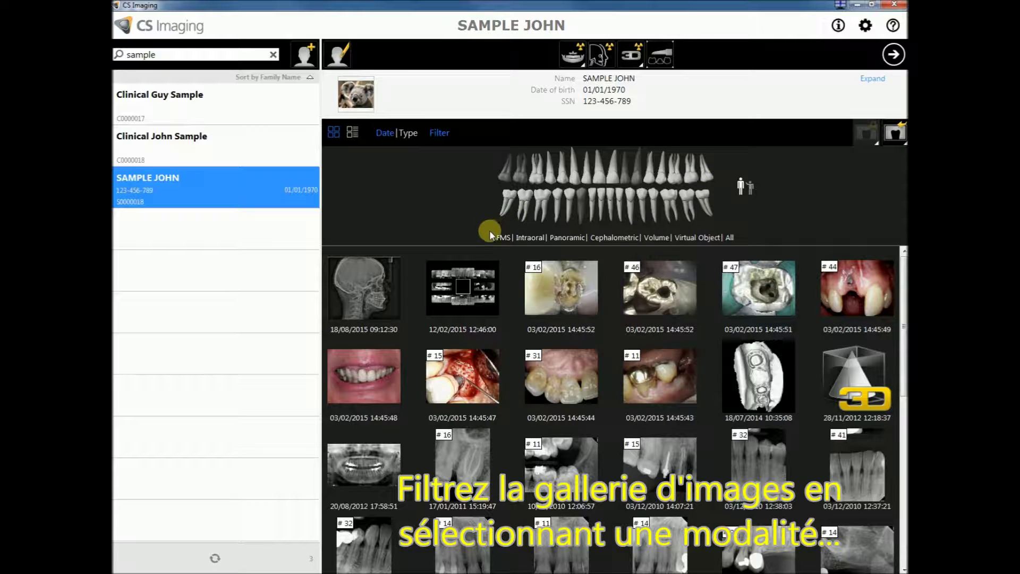
pyautogui.click(504, 238)
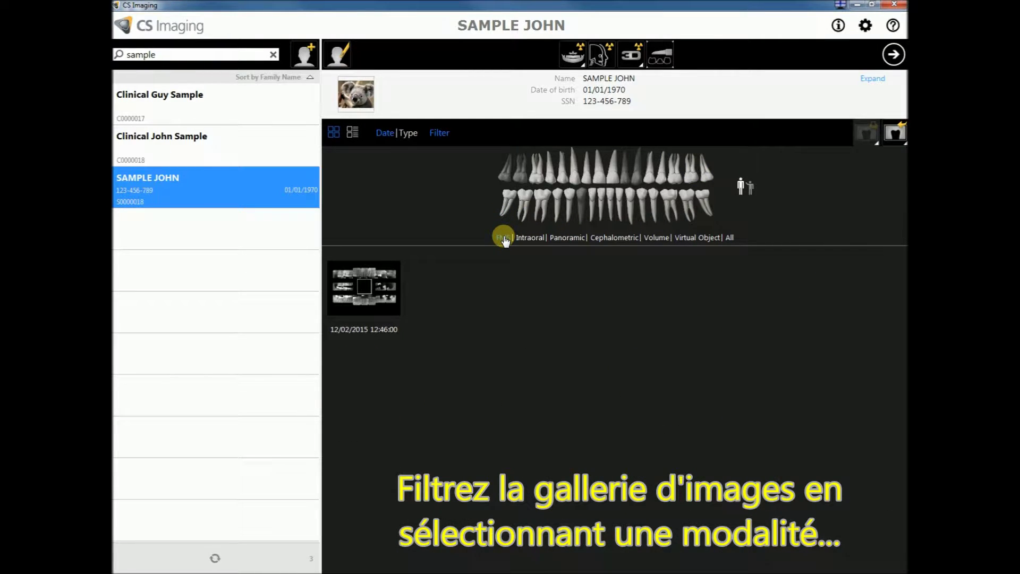
pyautogui.click(528, 238)
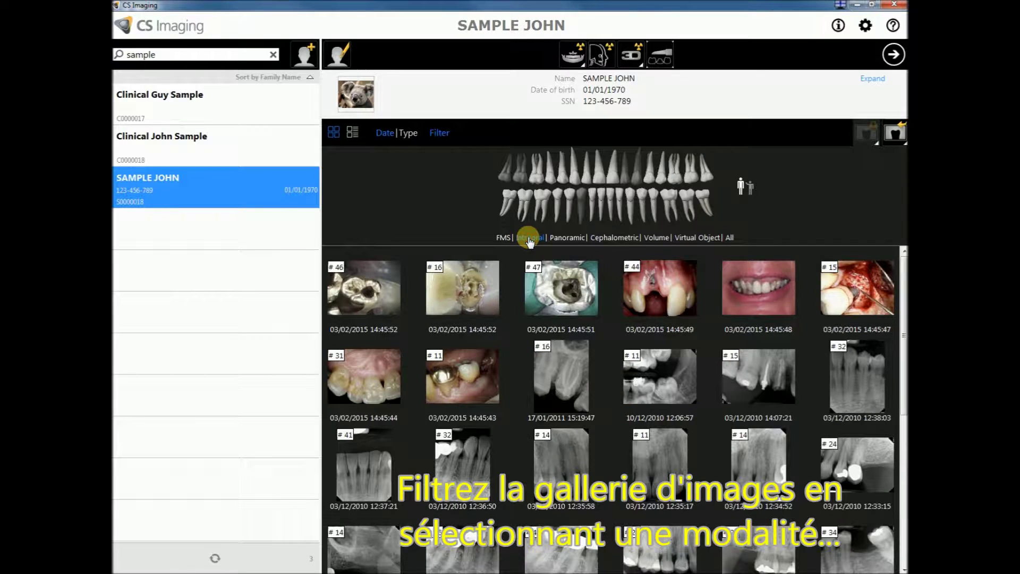
pyautogui.click(529, 239)
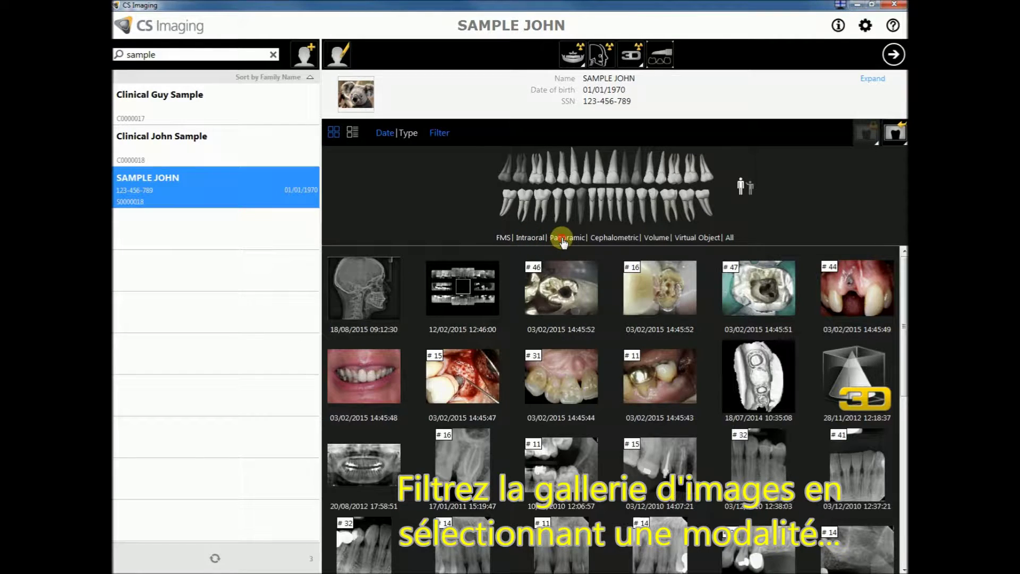
pyautogui.click(563, 240)
pyautogui.click(563, 239)
pyautogui.click(614, 241)
pyautogui.click(614, 242)
pyautogui.click(654, 240)
pyautogui.click(654, 240)
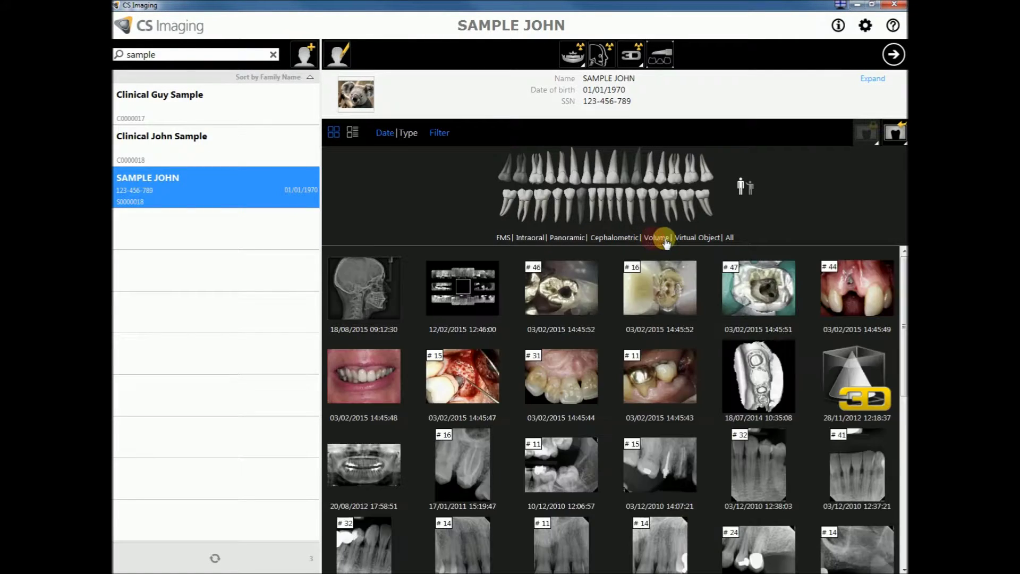
pyautogui.click(698, 239)
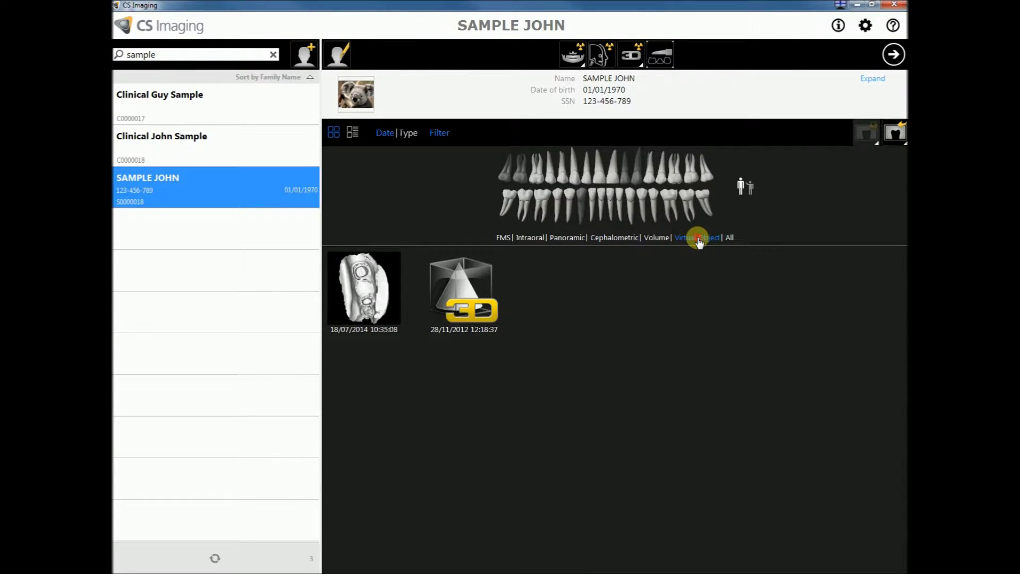
pyautogui.click(698, 239)
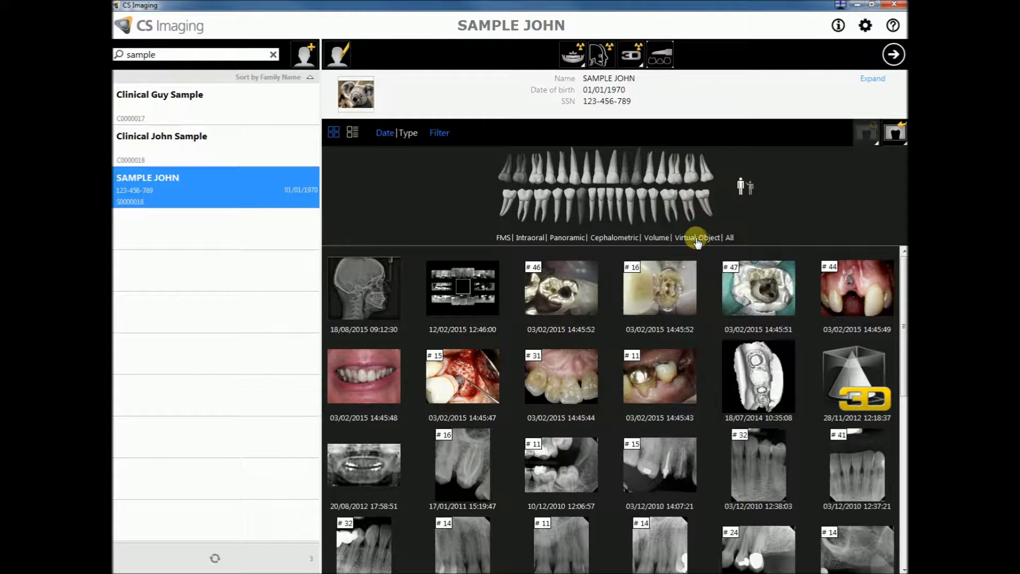
# Step: Filter the gallery to teeth 16, 15, 47 and 46, adding Volume and Virtual Object images
pyautogui.click(533, 175)
pyautogui.click(549, 190)
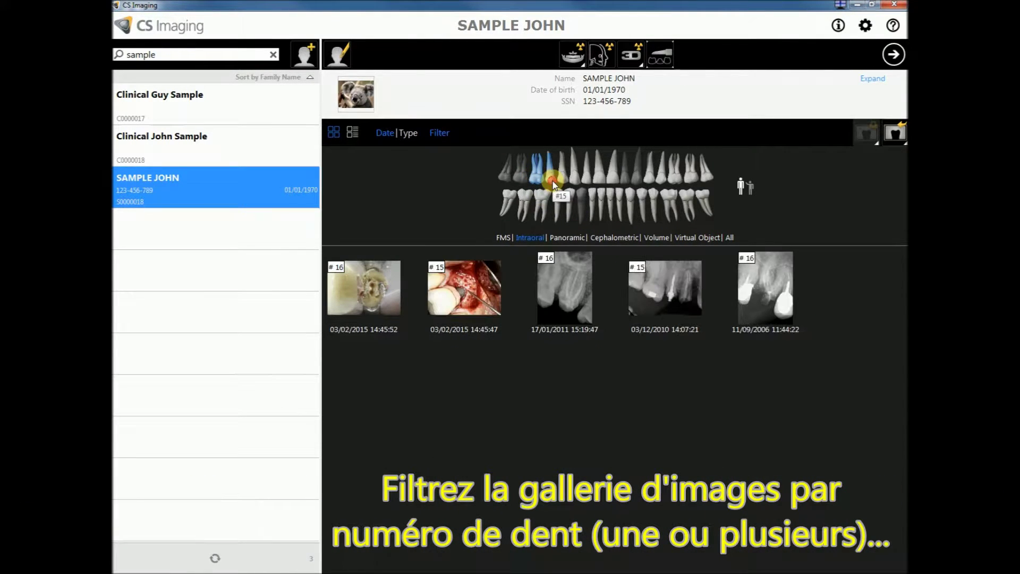
pyautogui.click(523, 202)
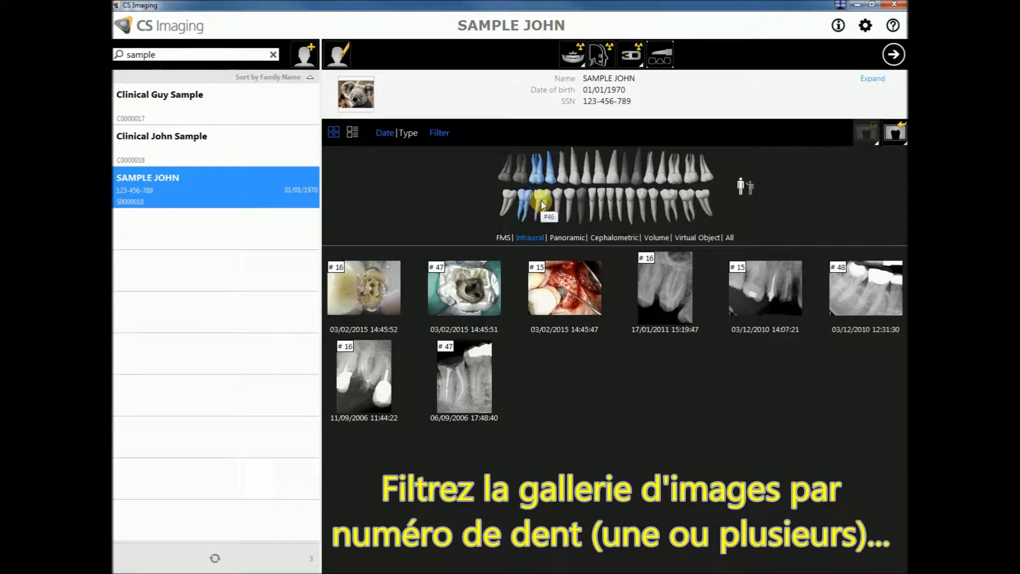
pyautogui.click(543, 204)
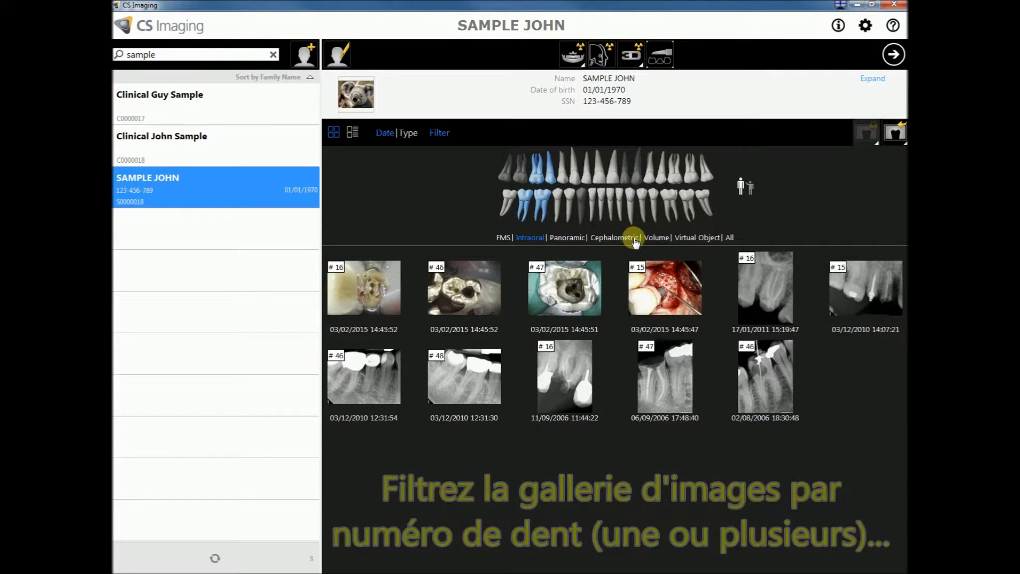
pyautogui.click(656, 239)
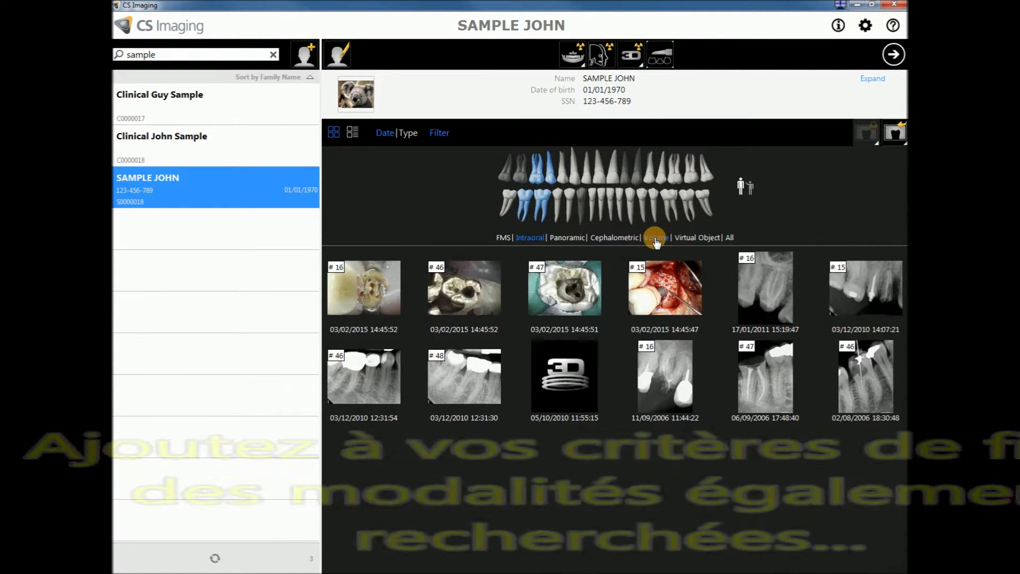
pyautogui.click(697, 238)
pyautogui.click(575, 240)
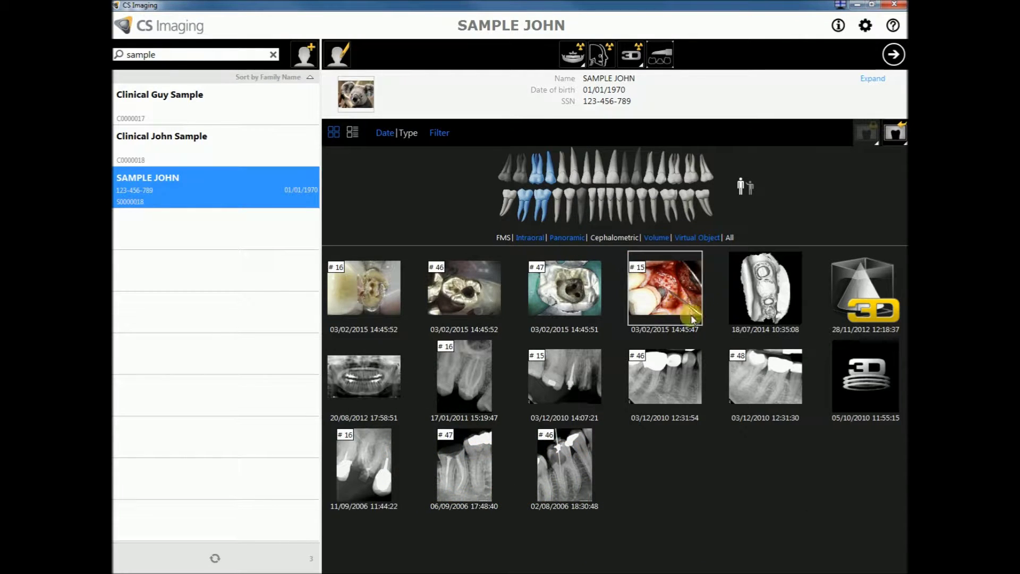
pyautogui.click(444, 445)
pyautogui.click(393, 372)
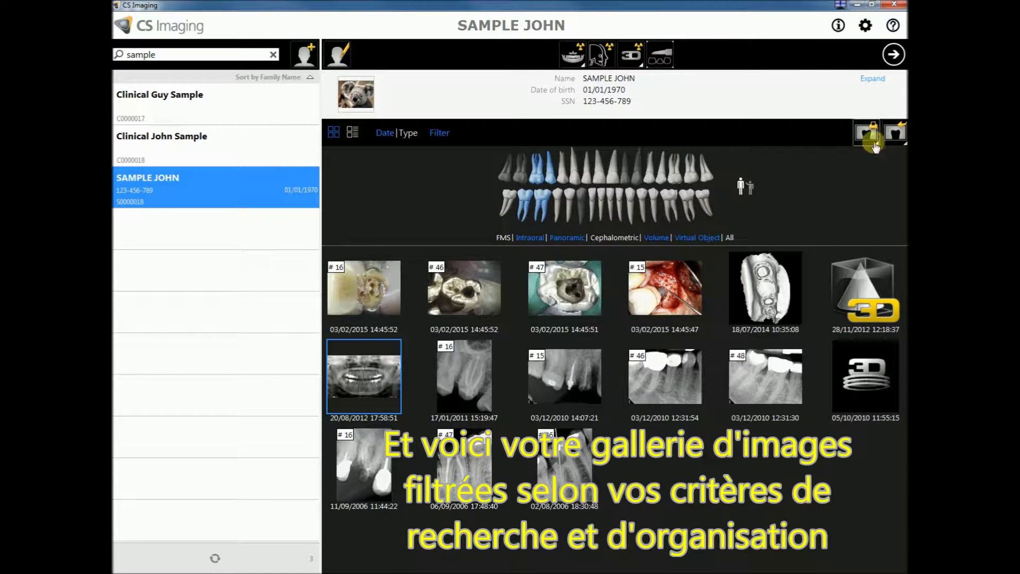
pyautogui.click(876, 145)
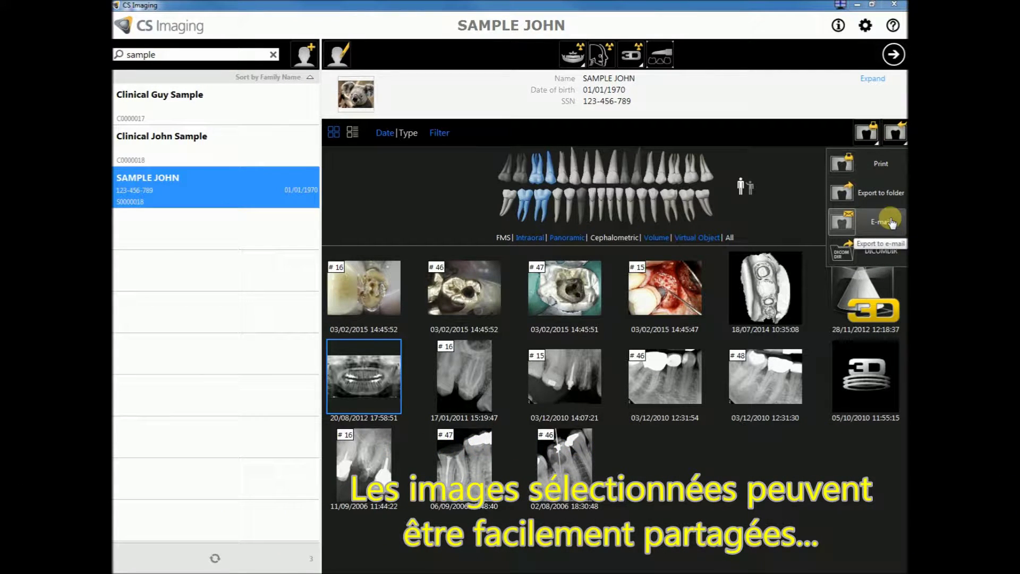
pyautogui.click(878, 165)
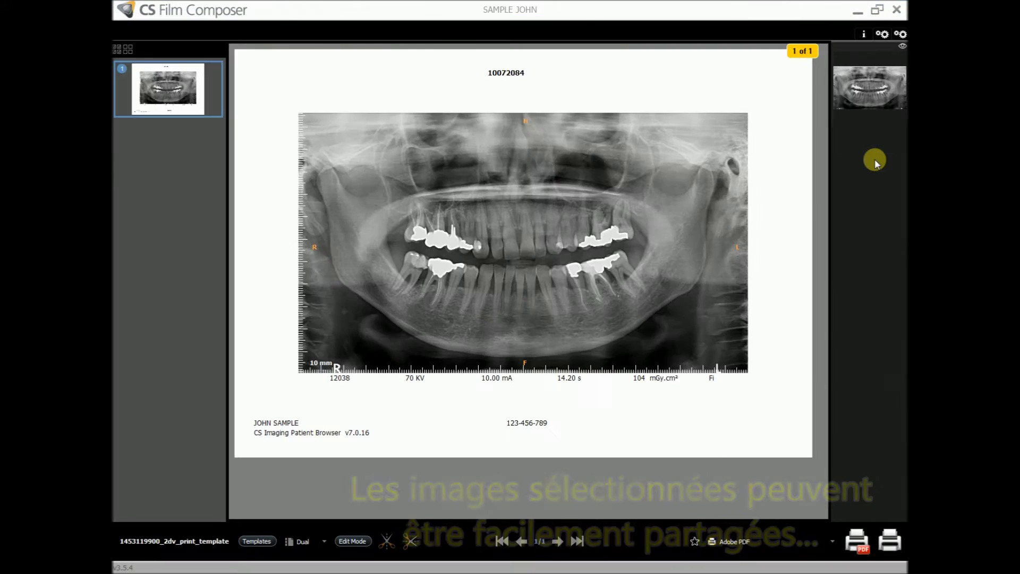
pyautogui.click(897, 11)
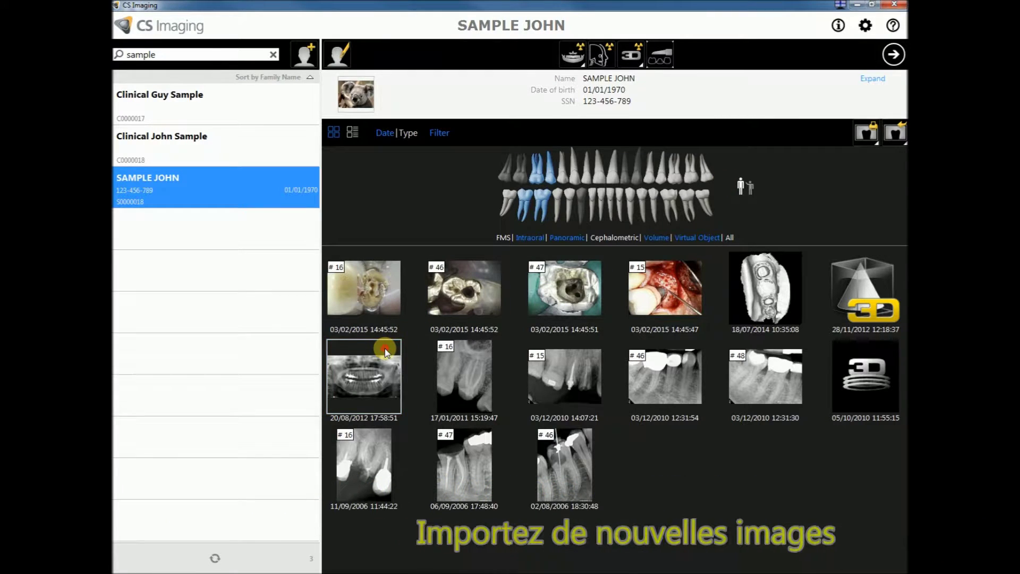
pyautogui.click(897, 135)
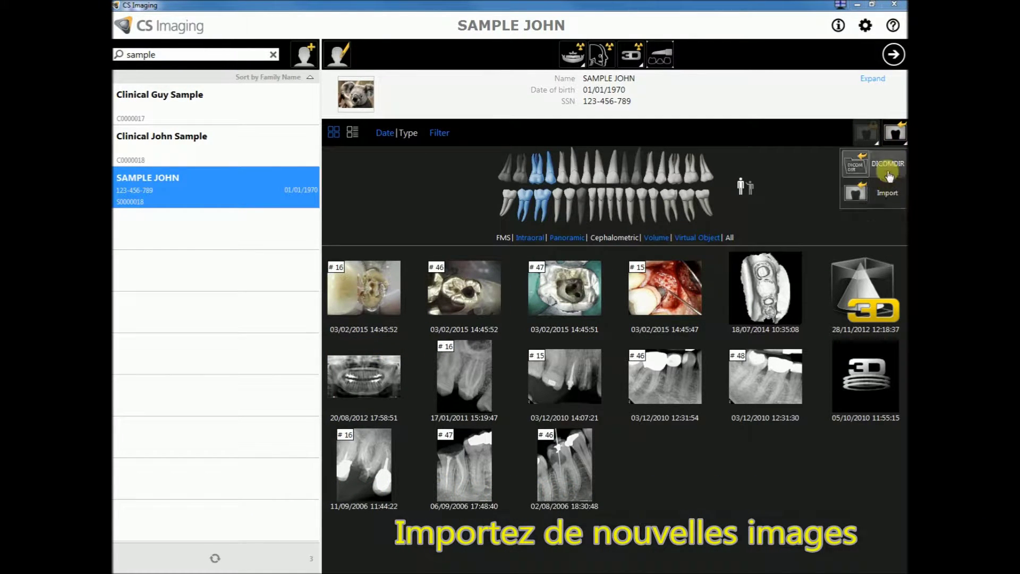
pyautogui.click(797, 467)
pyautogui.doubleClick(774, 305)
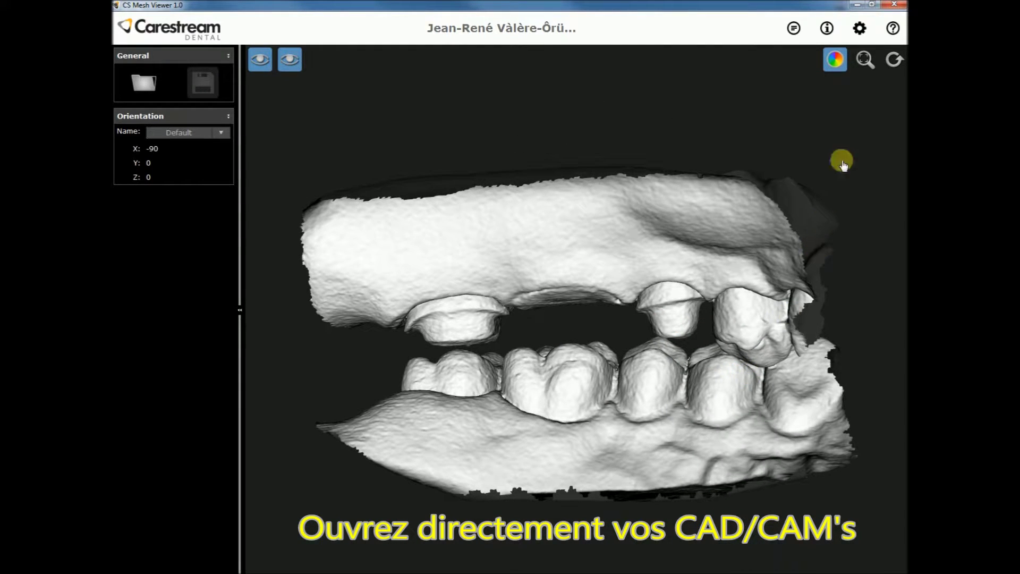
pyautogui.click(897, 4)
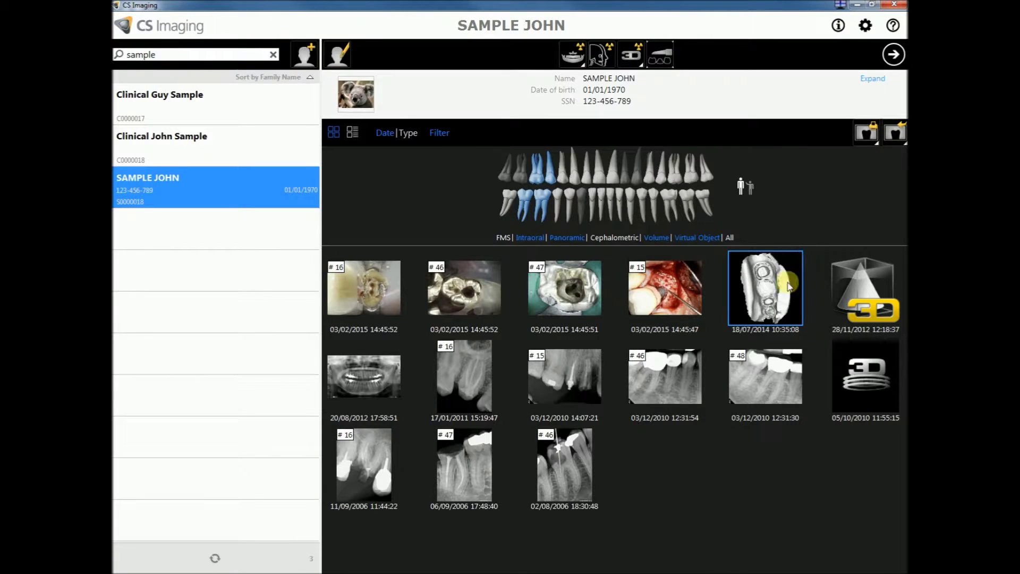
pyautogui.click(850, 366)
pyautogui.rightClick(852, 370)
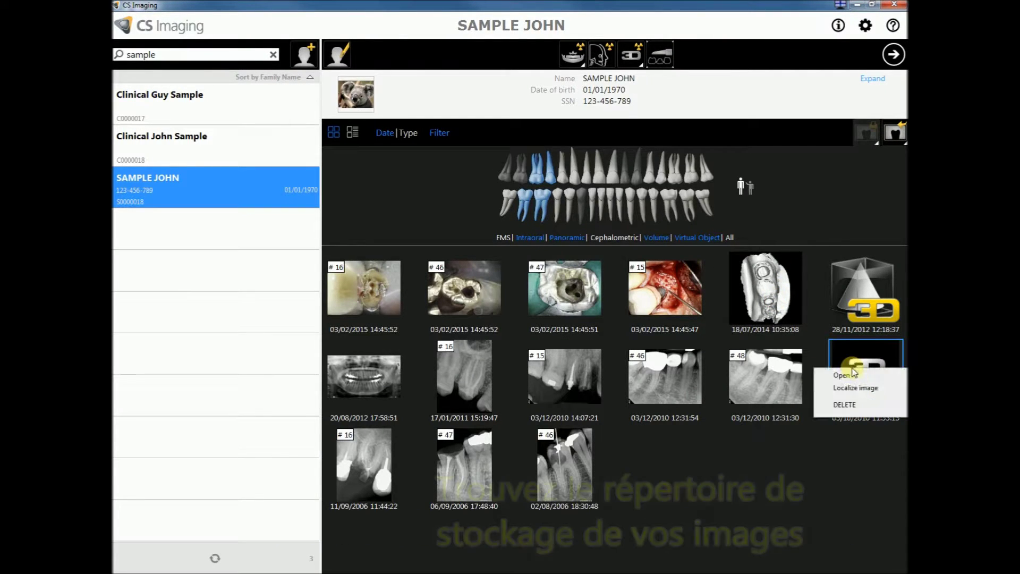
pyautogui.click(849, 390)
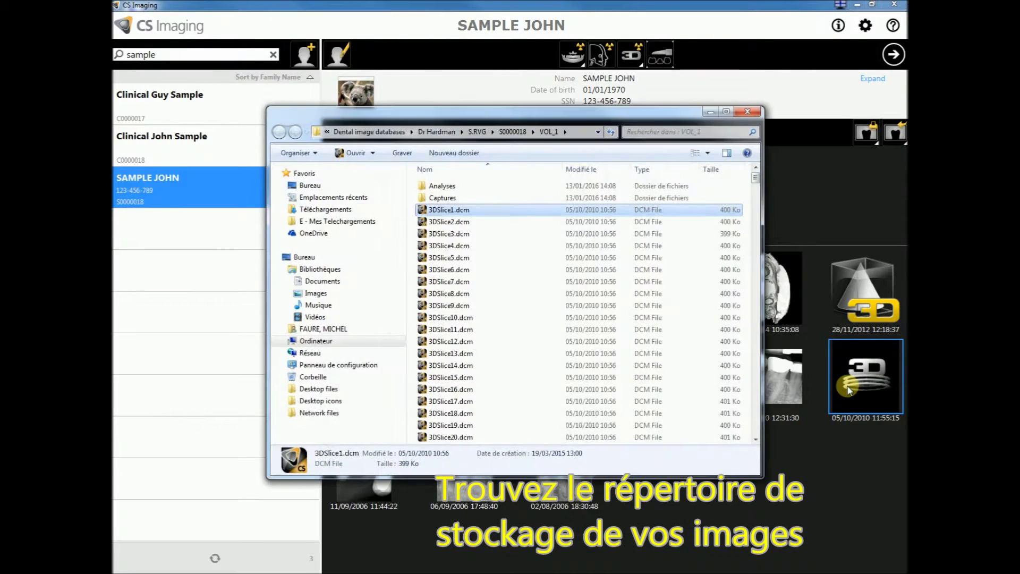
pyautogui.click(755, 114)
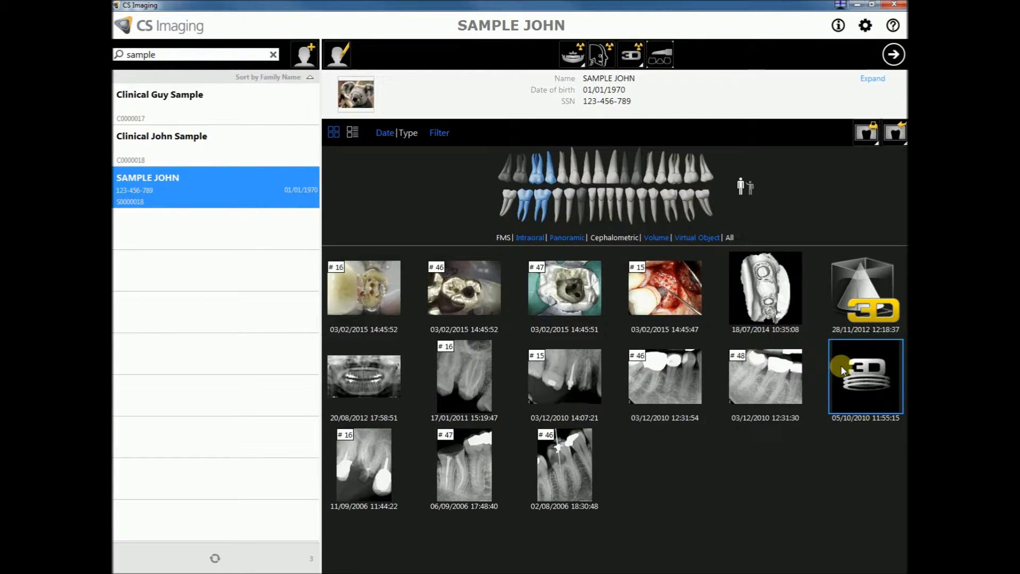
pyautogui.doubleClick(843, 368)
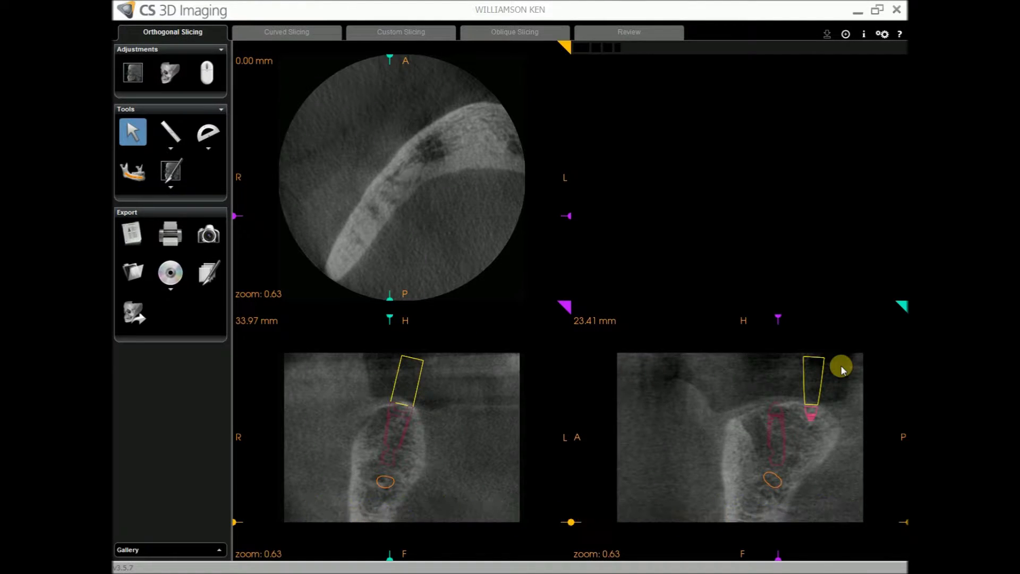
pyautogui.moveTo(751, 219); pyautogui.dragTo(570, 103)
pyautogui.click(595, 49)
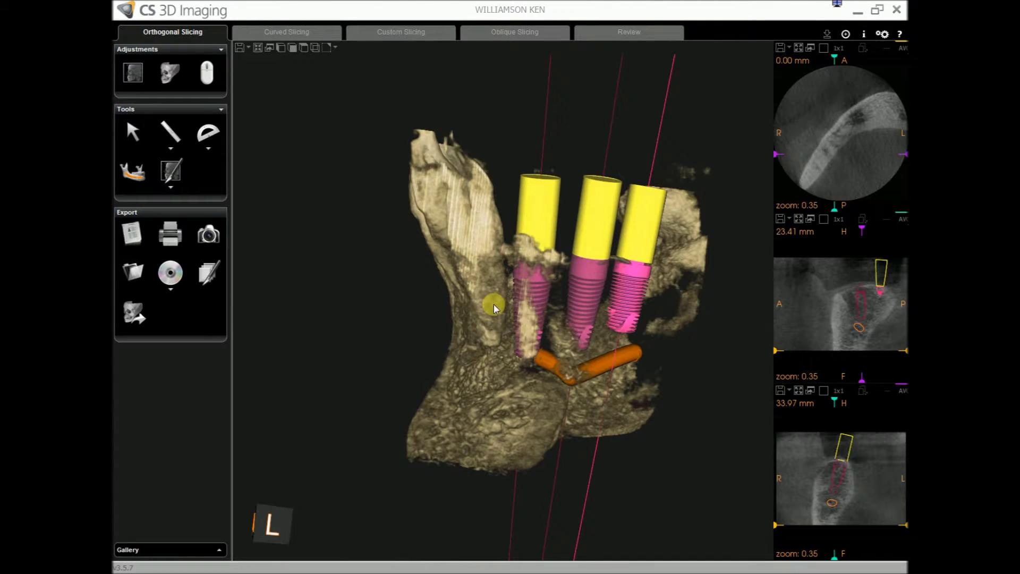
pyautogui.moveTo(555, 324)
pyautogui.mouseDown()
pyautogui.moveTo(499, 317)
pyautogui.moveTo(426, 271)
pyautogui.moveTo(377, 299)
pyautogui.moveTo(444, 294)
pyautogui.mouseUp()
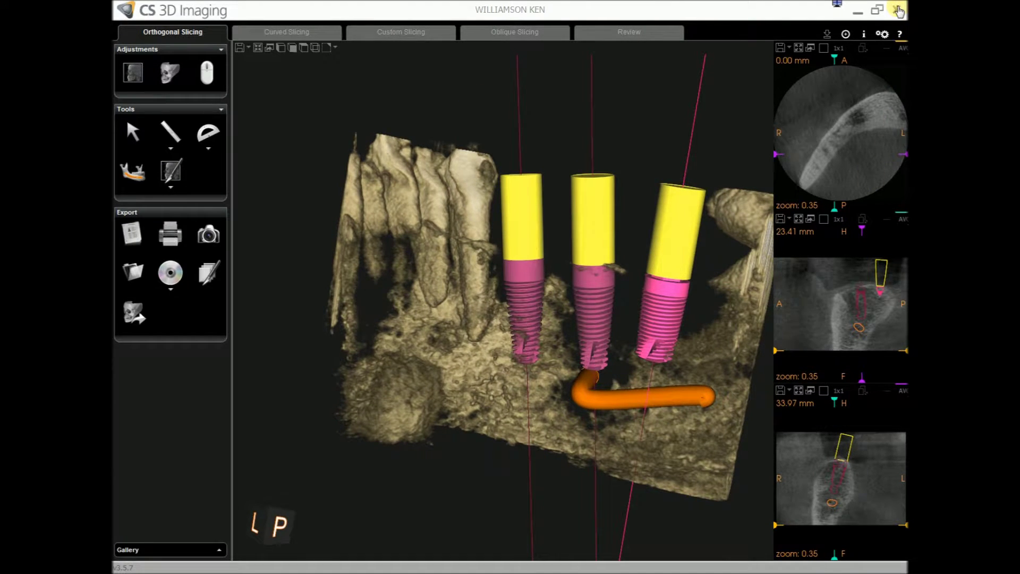
pyautogui.click(901, 10)
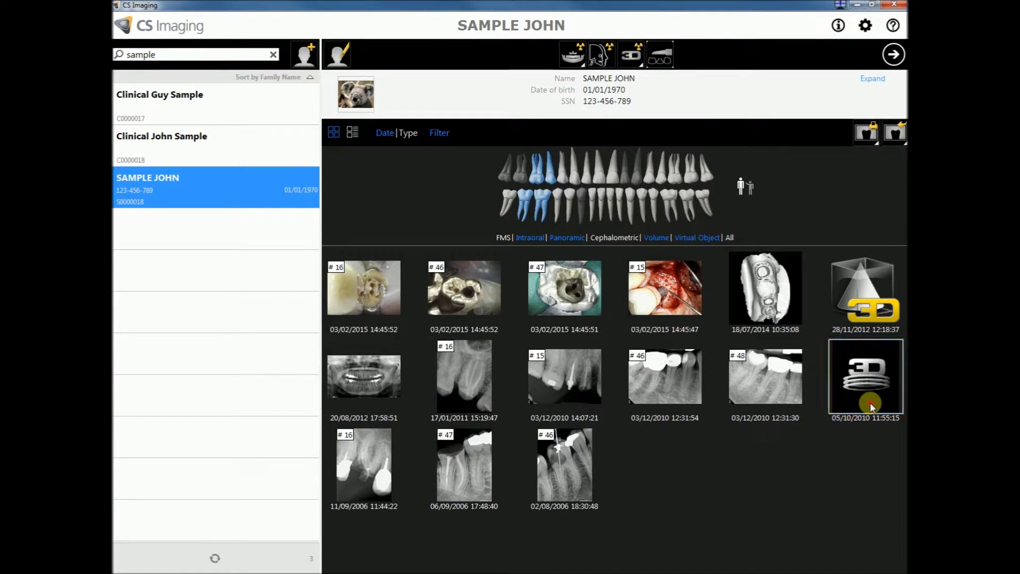
# Step: Reset to All, then show only Panoramic images and launch a new panoramic acquisition
pyautogui.click(731, 238)
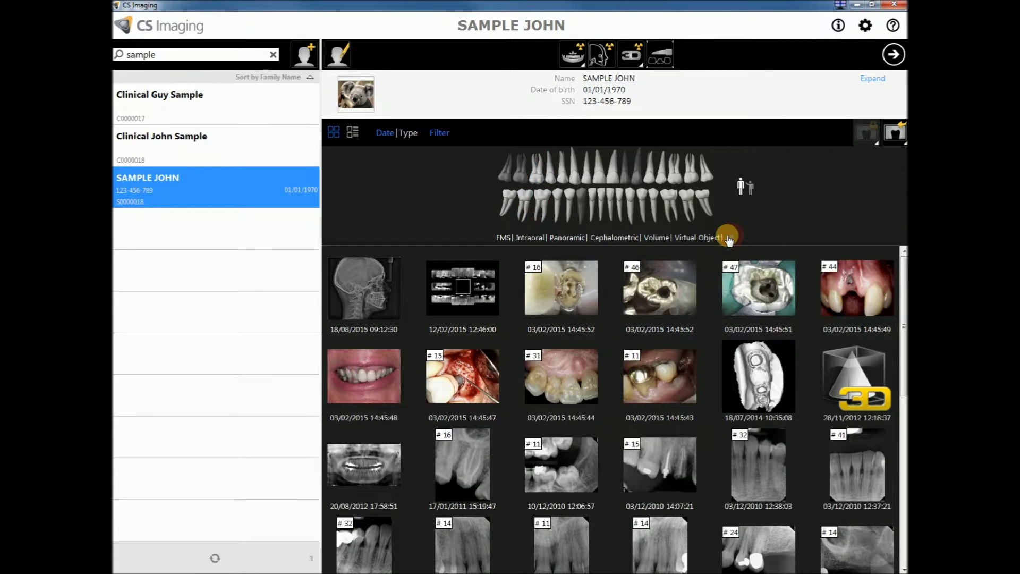
pyautogui.click(565, 239)
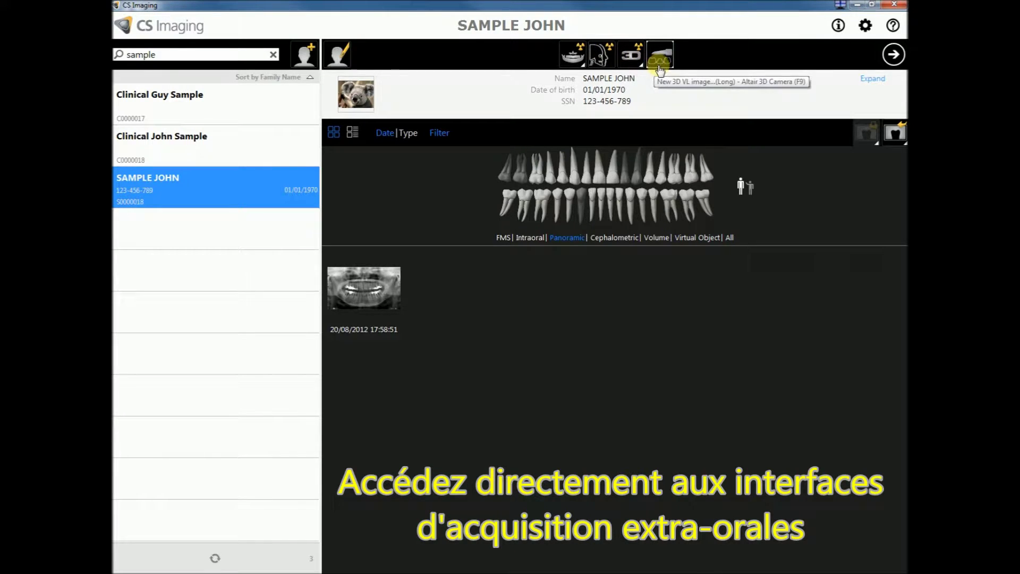
pyautogui.click(573, 57)
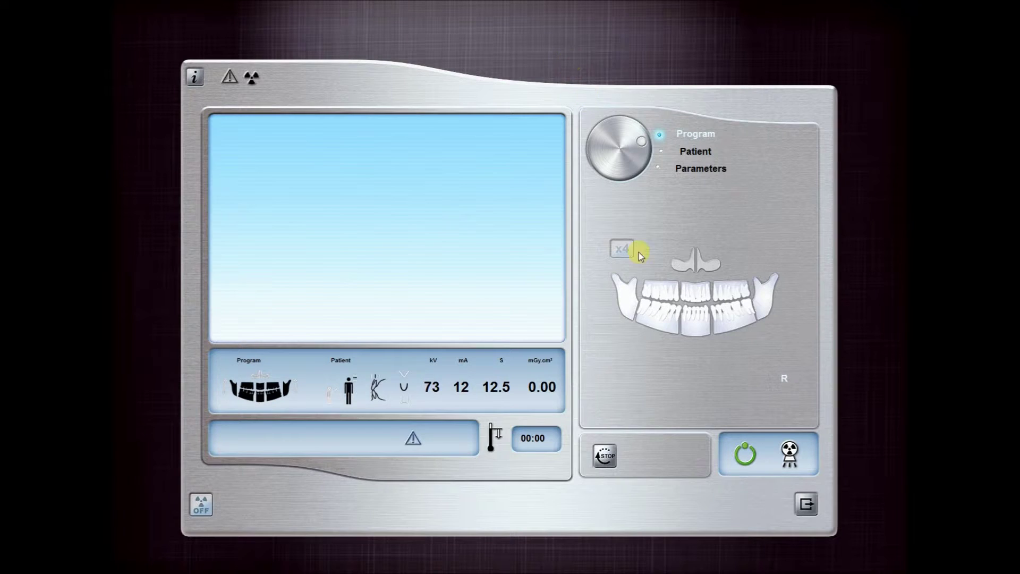
# Step: Run the demo panoramic exposure, producing the 18/01/2016 image in the gallery
pyautogui.click(746, 453)
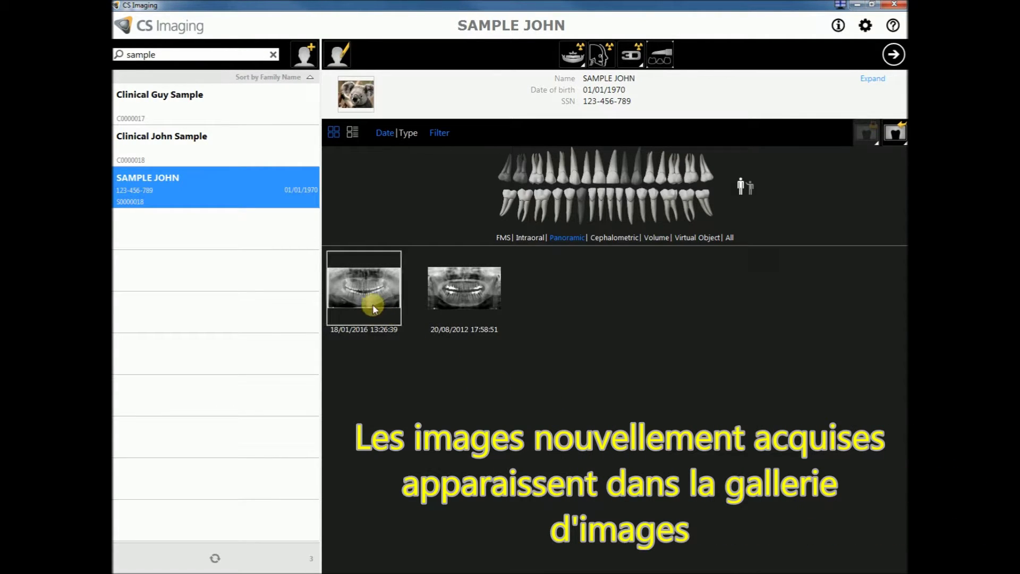
# Step: Open the 18/01/2016 panoramic thumbnail in the 2D viewer
pyautogui.doubleClick(368, 296)
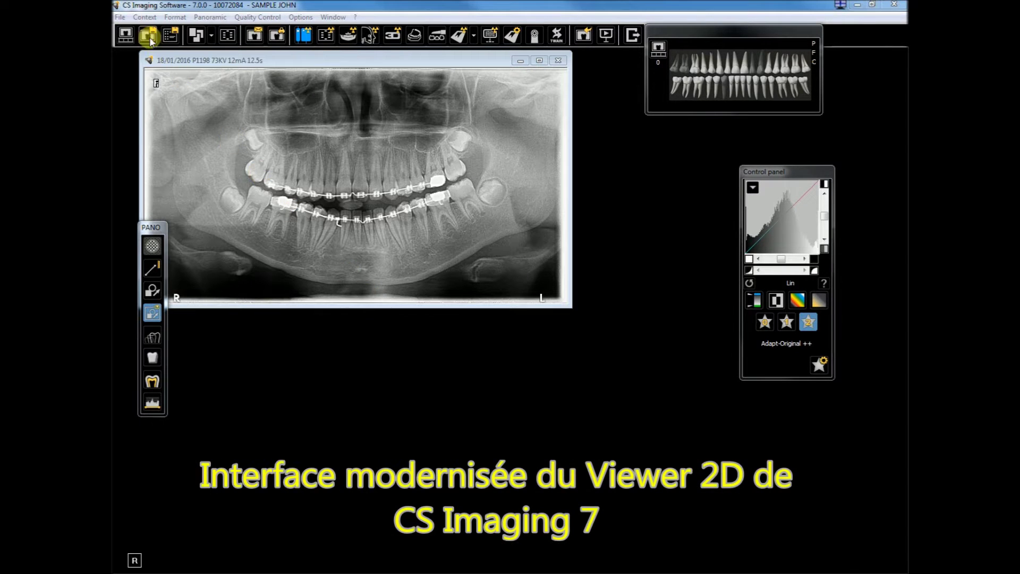
pyautogui.click(354, 18)
pyautogui.click(379, 77)
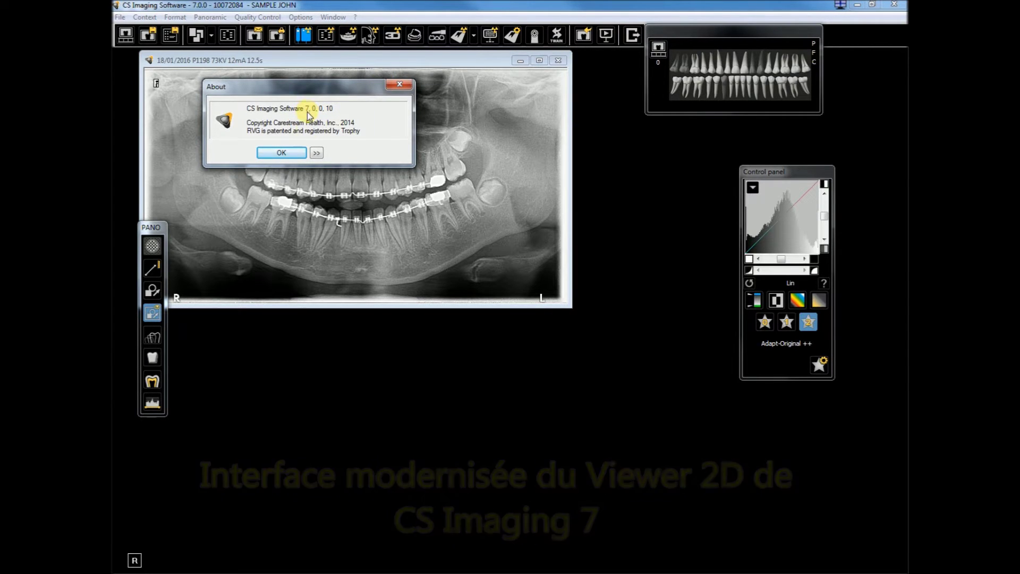
pyautogui.click(296, 153)
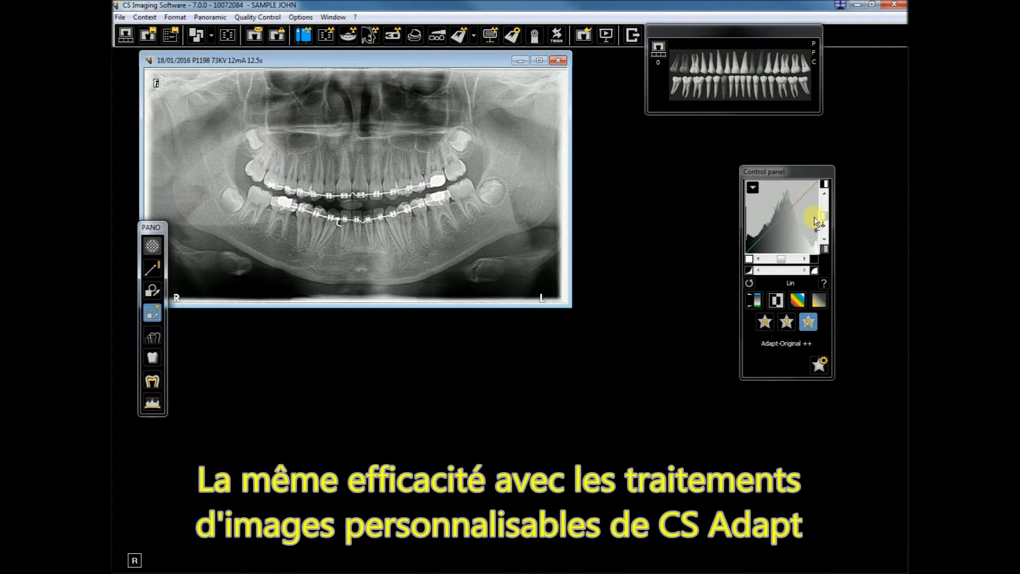
# Step: Switch the panoramic from Adapt-Original ++ to the Adapt-Original + preset and enlarge the tooth arcade panel
pyautogui.click(787, 322)
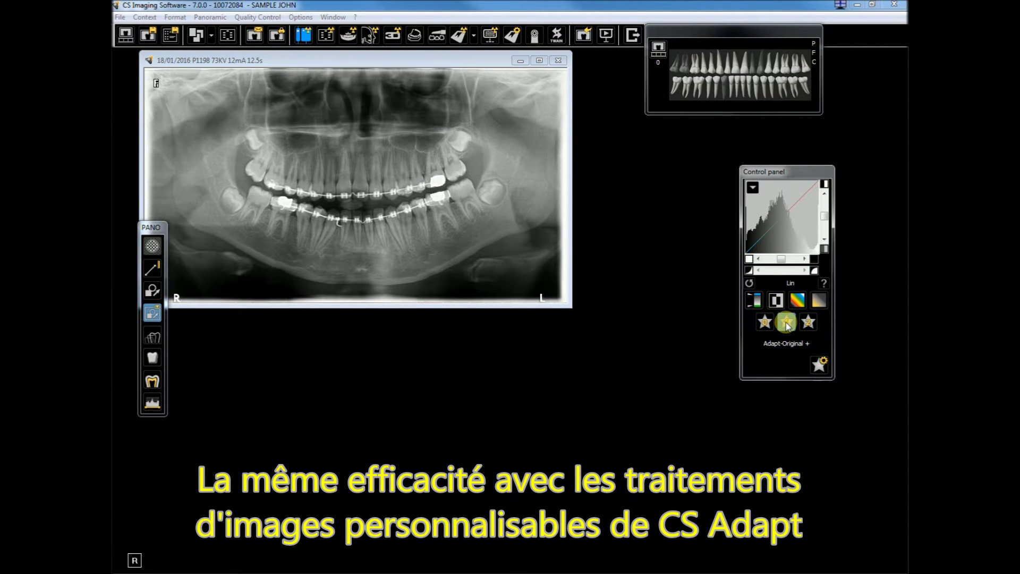
pyautogui.moveTo(646, 111)
pyautogui.mouseDown()
pyautogui.moveTo(583, 171)
pyautogui.moveTo(640, 146)
pyautogui.moveTo(636, 98)
pyautogui.moveTo(648, 96)
pyautogui.mouseUp()
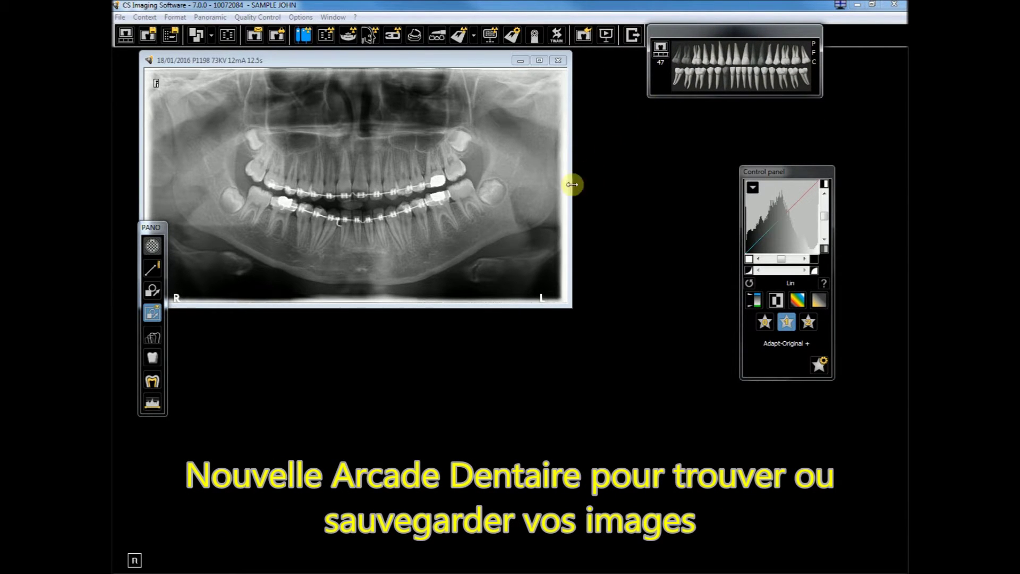
# Step: Magnify a tooth with the PANO lens tool, then open the panoramic in annotation editing mode
pyautogui.click(350, 132)
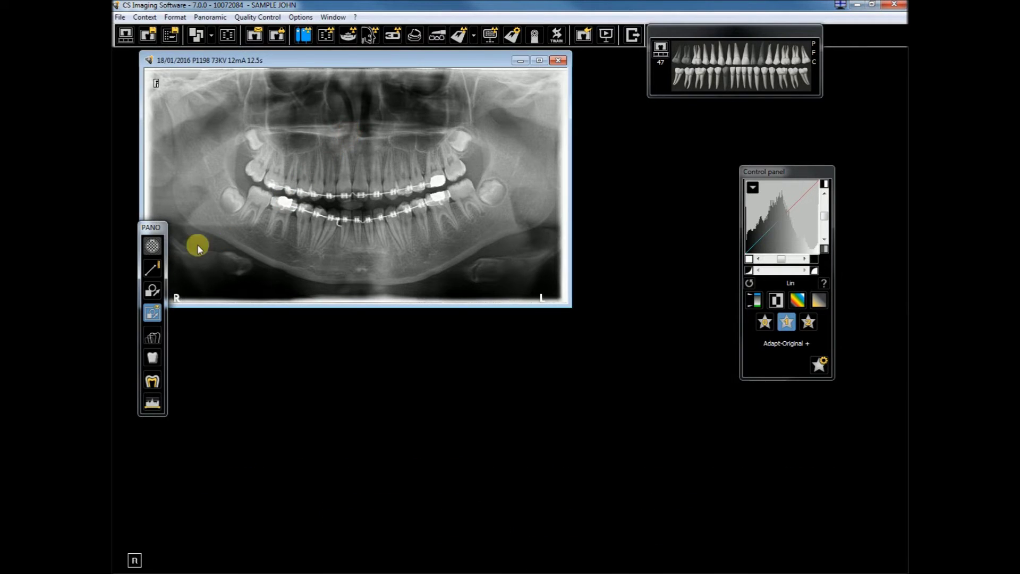
pyautogui.click(153, 246)
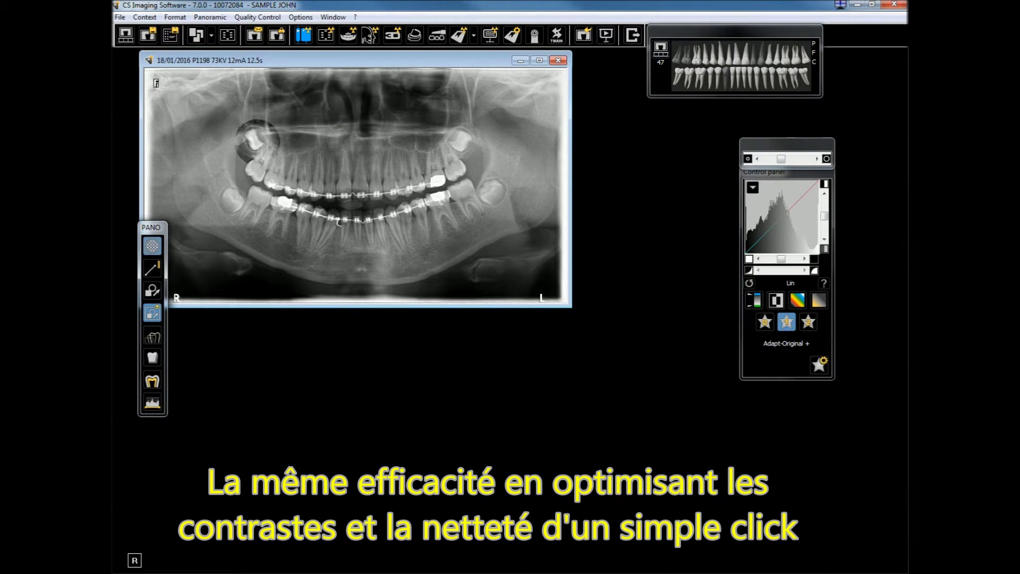
pyautogui.click(258, 164)
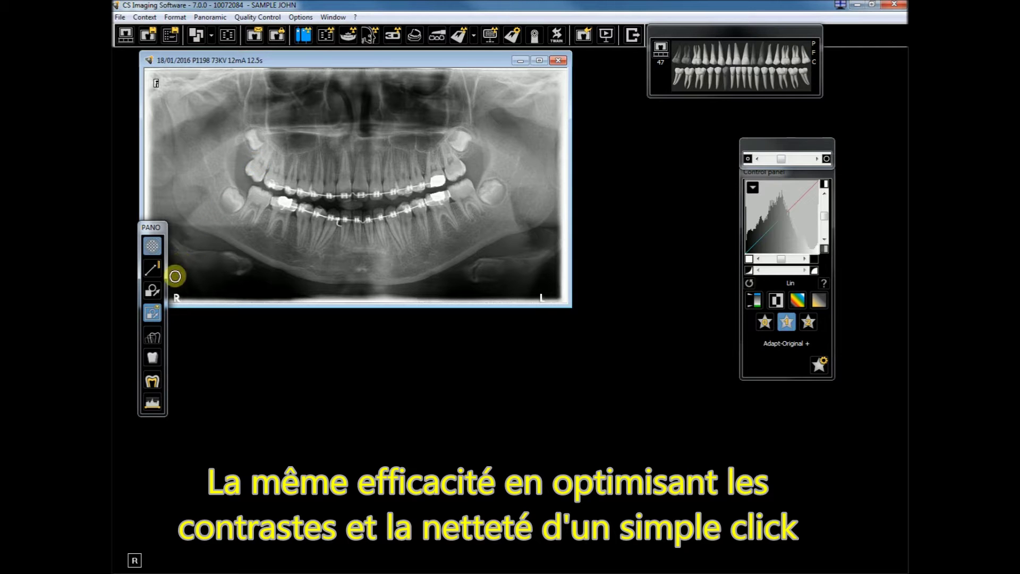
pyautogui.click(155, 292)
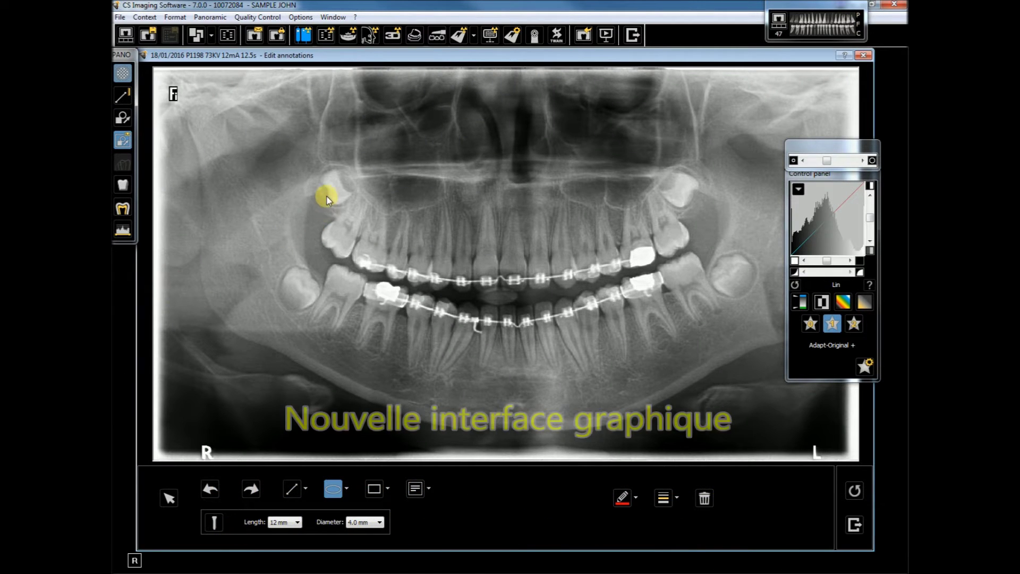